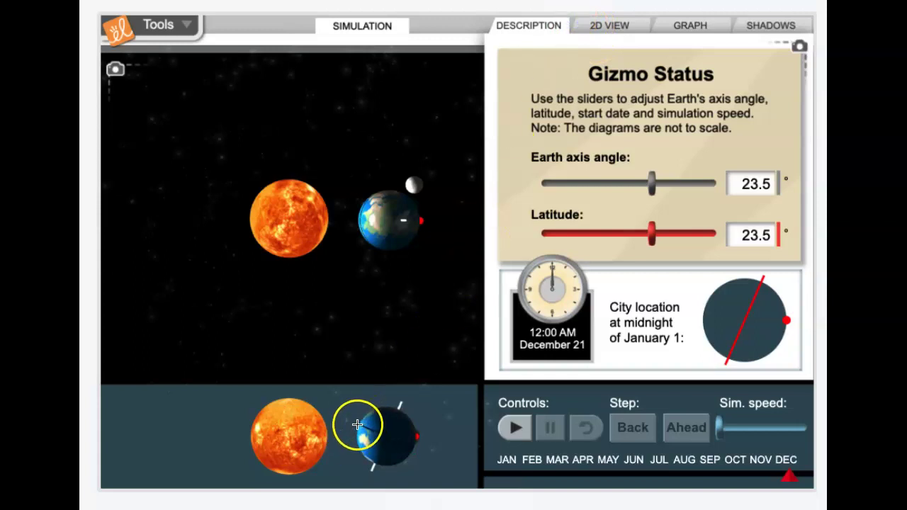
# Draw a cyan equator line across the lower Earth and label its halves N and S
pyautogui.moveTo(389, 445); pyautogui.dragTo(418, 455)
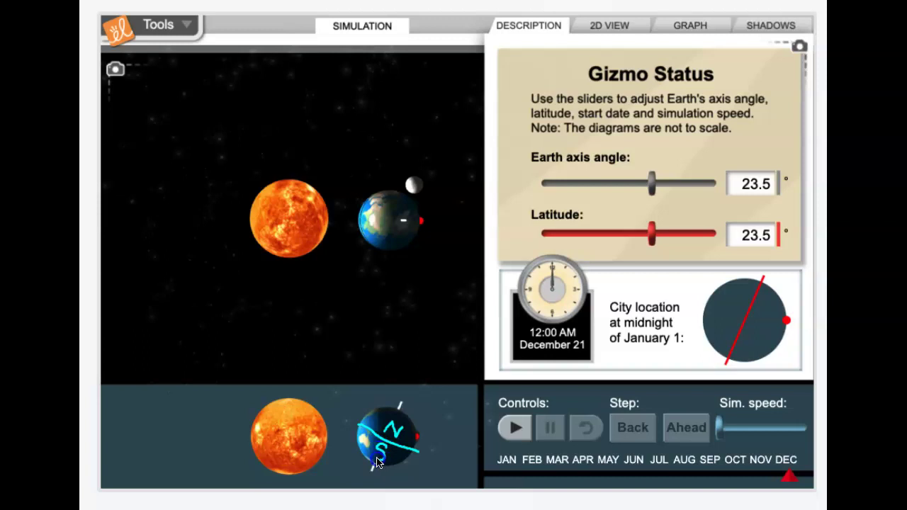
pyautogui.click(415, 469)
pyautogui.click(409, 464)
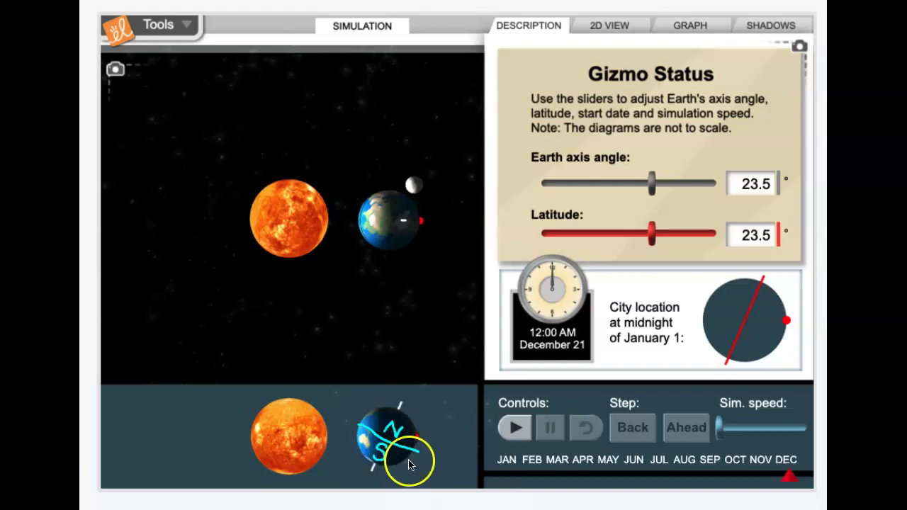
pyautogui.click(402, 462)
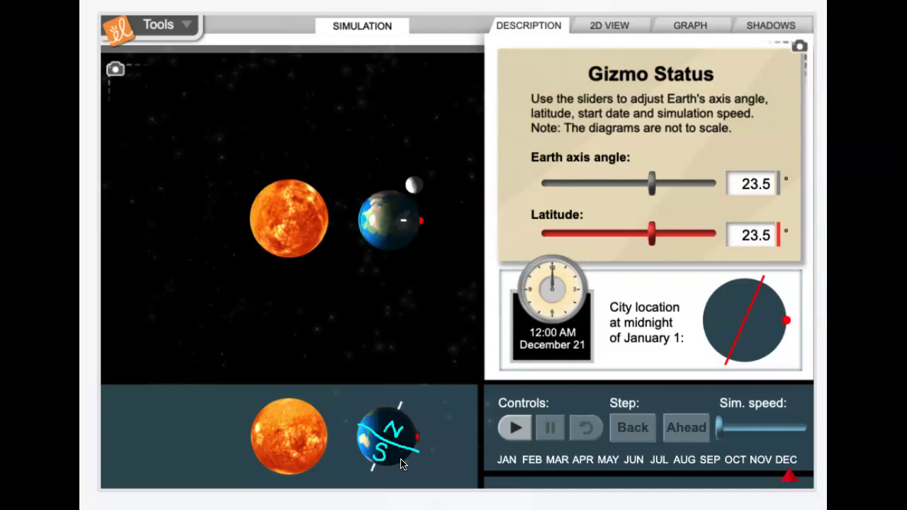
pyautogui.click(400, 461)
pyautogui.click(396, 476)
pyautogui.click(367, 441)
pyautogui.moveTo(369, 451)
pyautogui.mouseDown()
pyautogui.moveTo(370, 432)
pyautogui.moveTo(374, 462)
pyautogui.mouseUp()
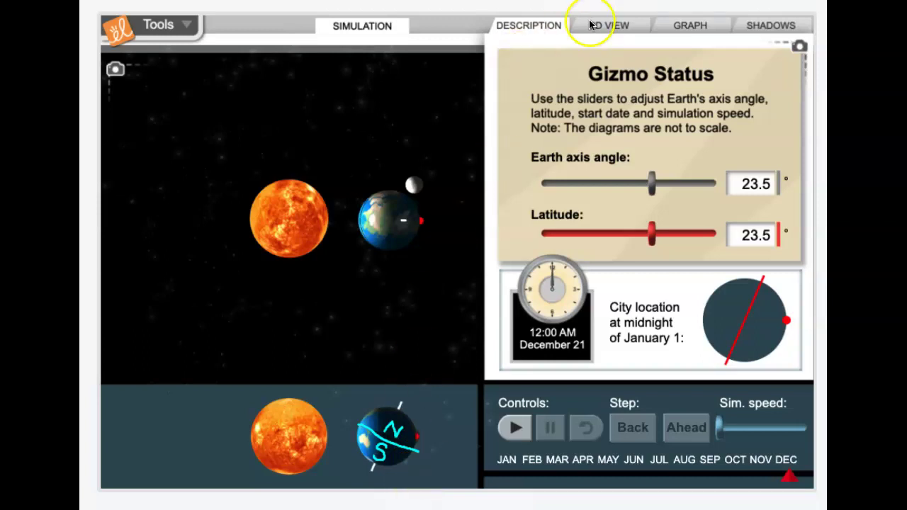
# Erase the N and S marks, trace a line along the lower Earth's tilted axis, then erase it
pyautogui.click(564, 12)
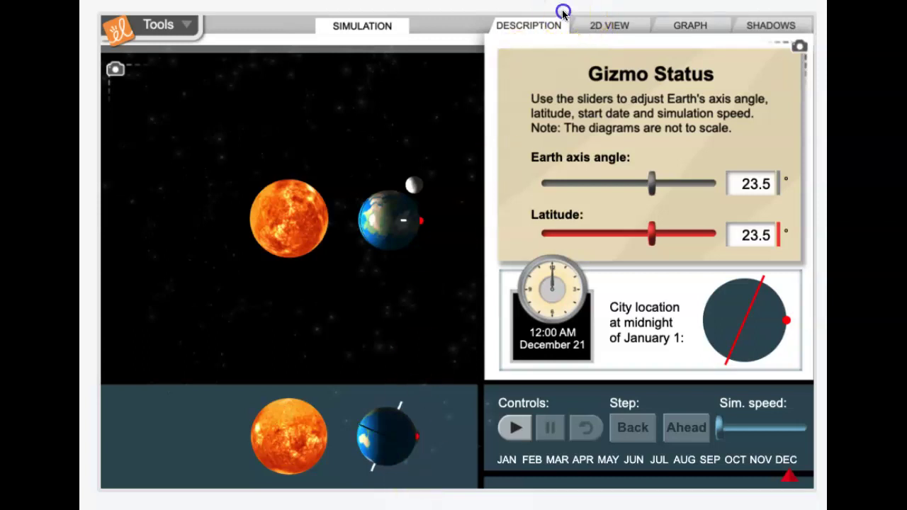
pyautogui.click(401, 404)
pyautogui.moveTo(374, 465); pyautogui.dragTo(367, 484)
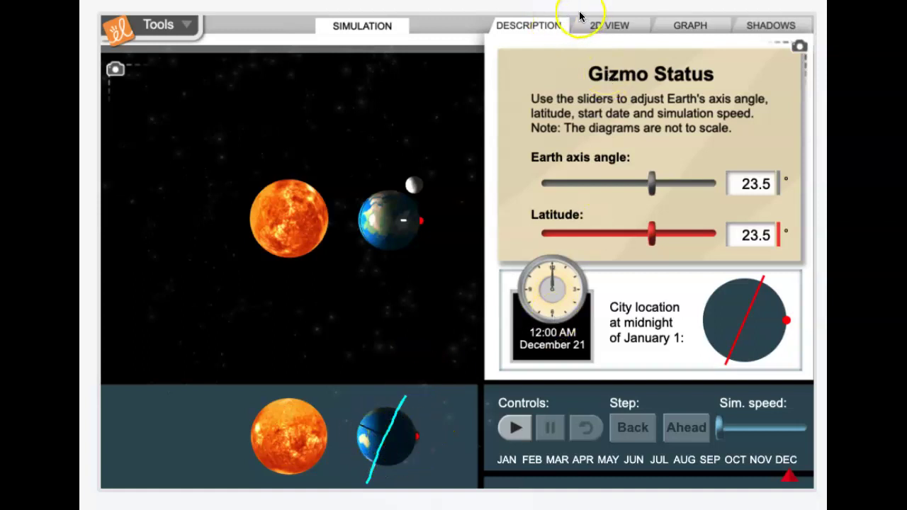
pyautogui.press('Escape')
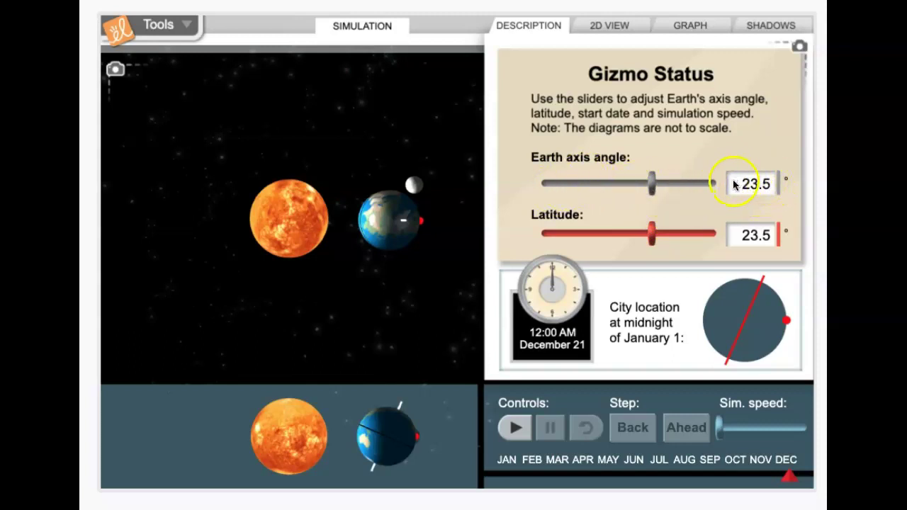
pyautogui.click(620, 189)
pyautogui.moveTo(650, 184)
pyautogui.mouseDown()
pyautogui.moveTo(584, 186)
pyautogui.moveTo(680, 184)
pyautogui.moveTo(578, 187)
pyautogui.moveTo(692, 186)
pyautogui.moveTo(573, 194)
pyautogui.moveTo(653, 192)
pyautogui.mouseUp()
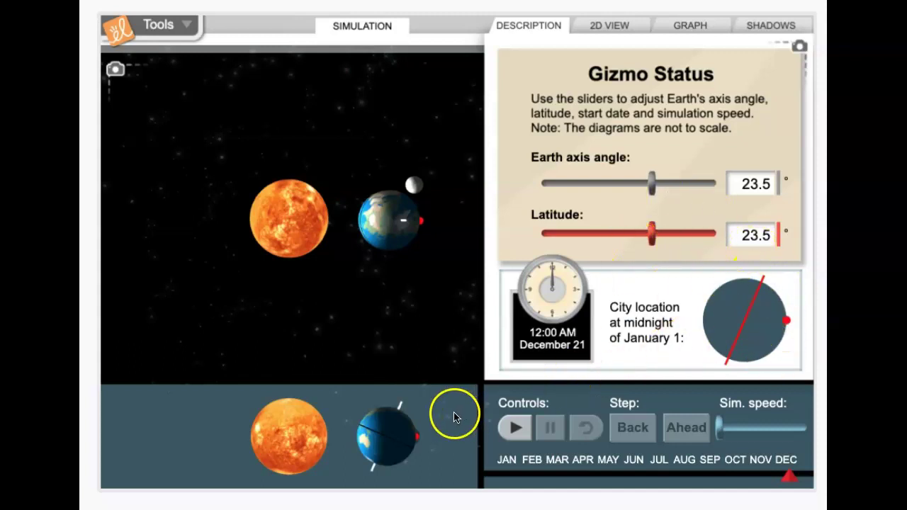
# Sweep the city's latitude from just south of the equator to near the pole and far south, then enter 42
pyautogui.moveTo(647, 234); pyautogui.dragTo(629, 225)
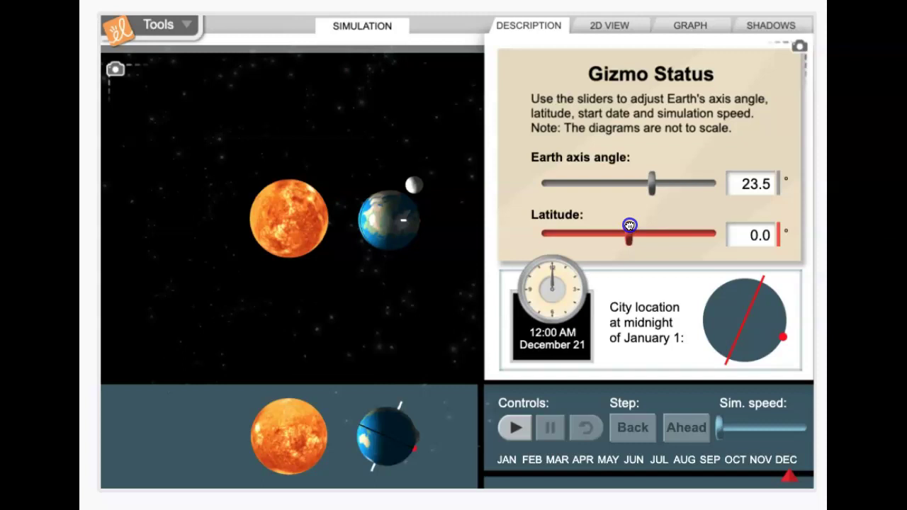
pyautogui.moveTo(629, 225); pyautogui.dragTo(721, 229)
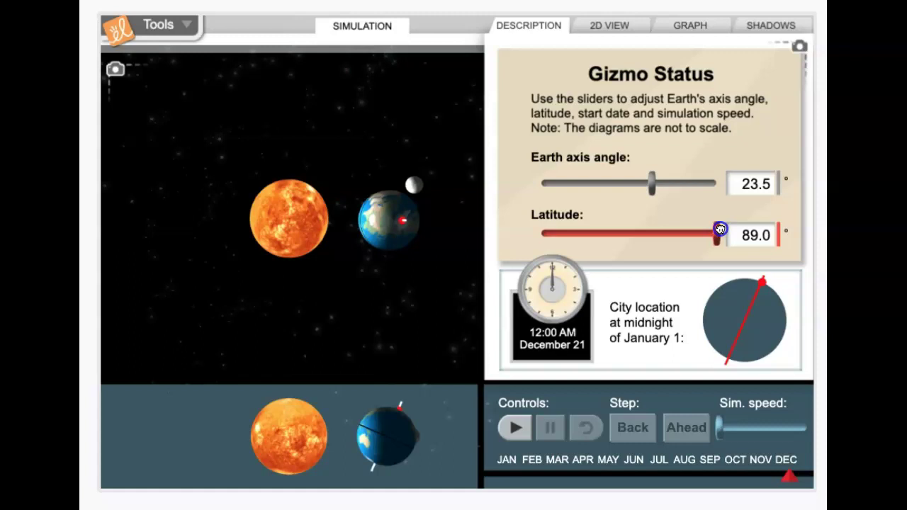
pyautogui.moveTo(719, 228); pyautogui.dragTo(652, 234)
pyautogui.click(734, 235)
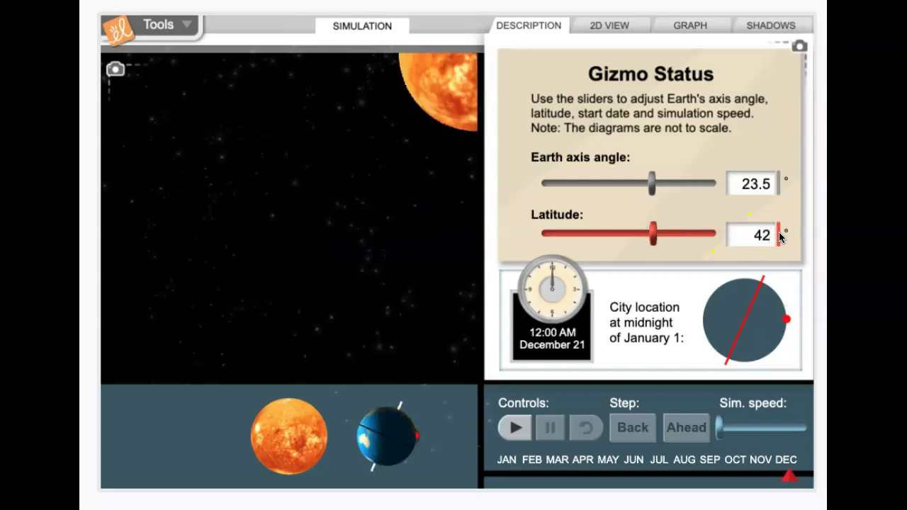
pyautogui.press('Return')
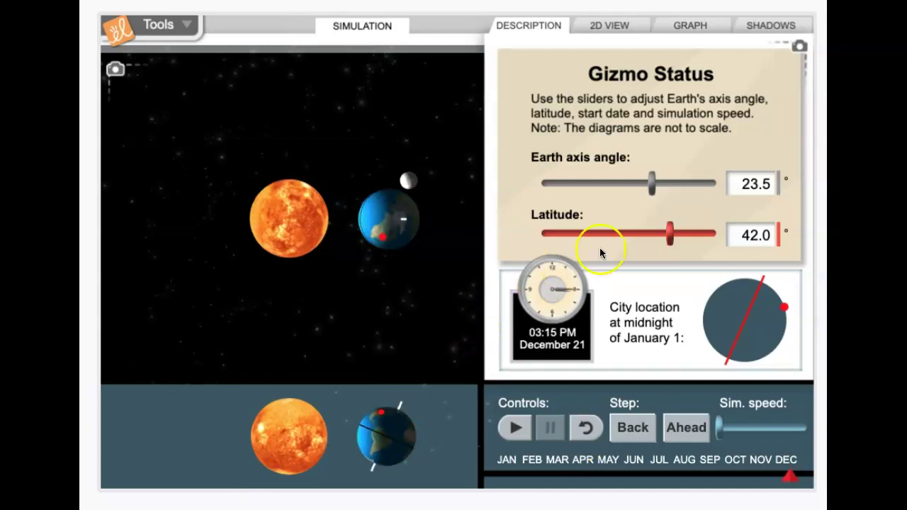
# Run the orbit, pause, raise the simulation speed, run it faster, then reset the date
pyautogui.click(515, 428)
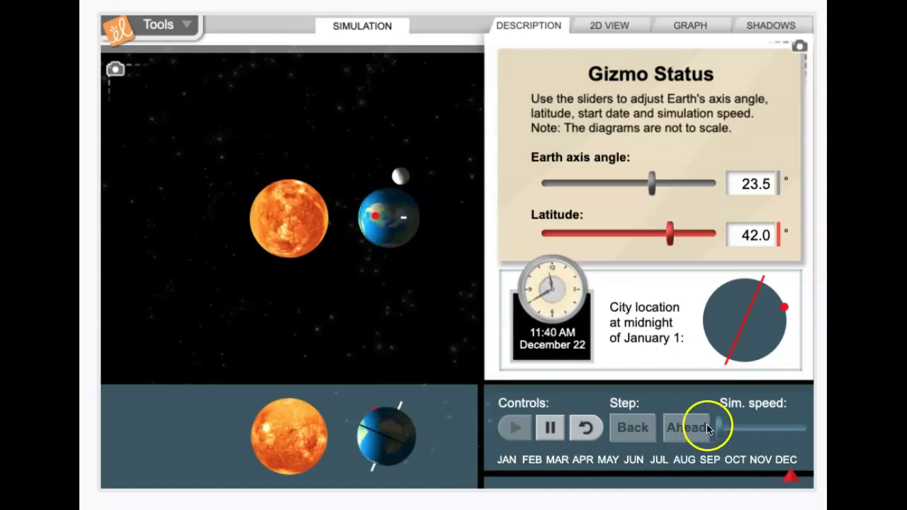
pyautogui.click(549, 427)
pyautogui.moveTo(718, 427); pyautogui.dragTo(779, 436)
pyautogui.click(518, 428)
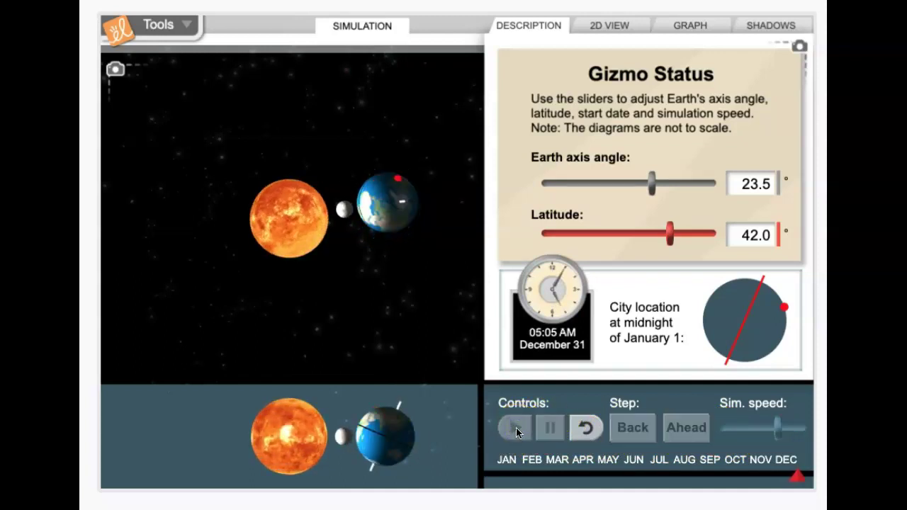
pyautogui.click(546, 489)
pyautogui.click(593, 438)
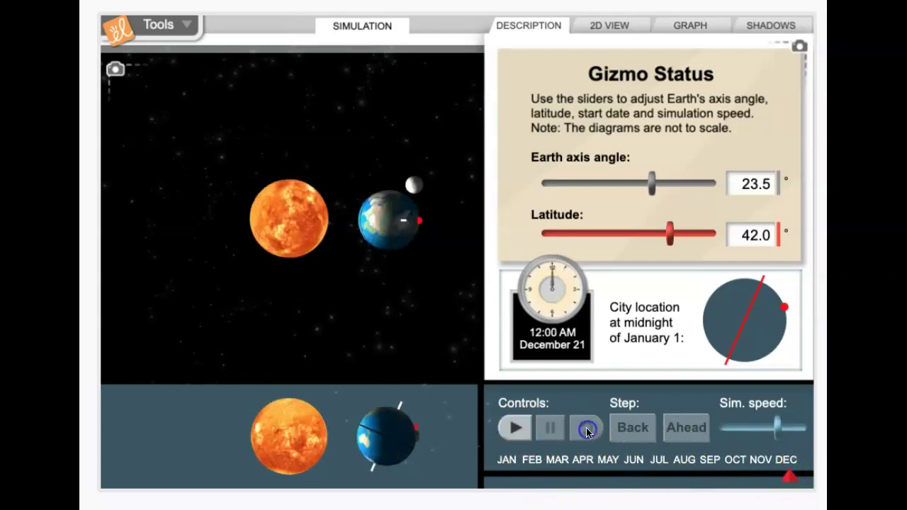
# Run the orbit from January 21 to mid-July, reset, set the start to April 1, and show the 2D view
pyautogui.moveTo(799, 479); pyautogui.dragTo(507, 482)
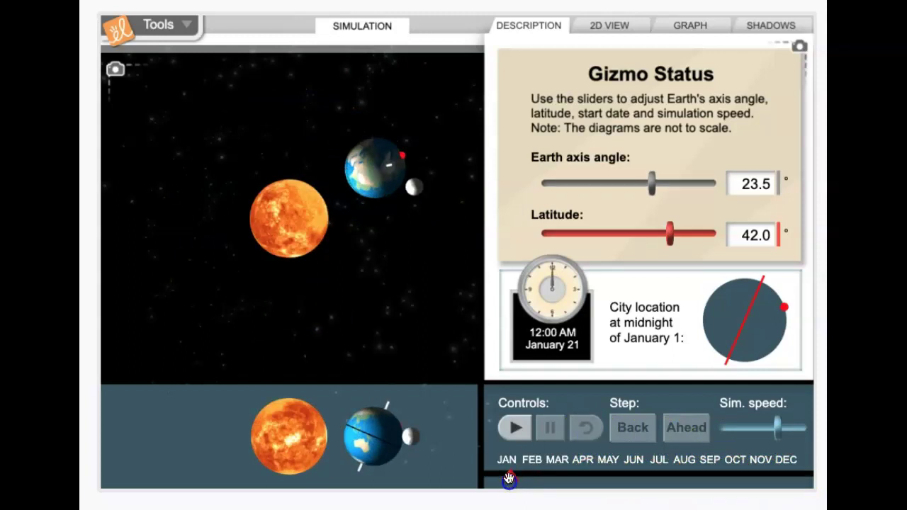
pyautogui.click(515, 427)
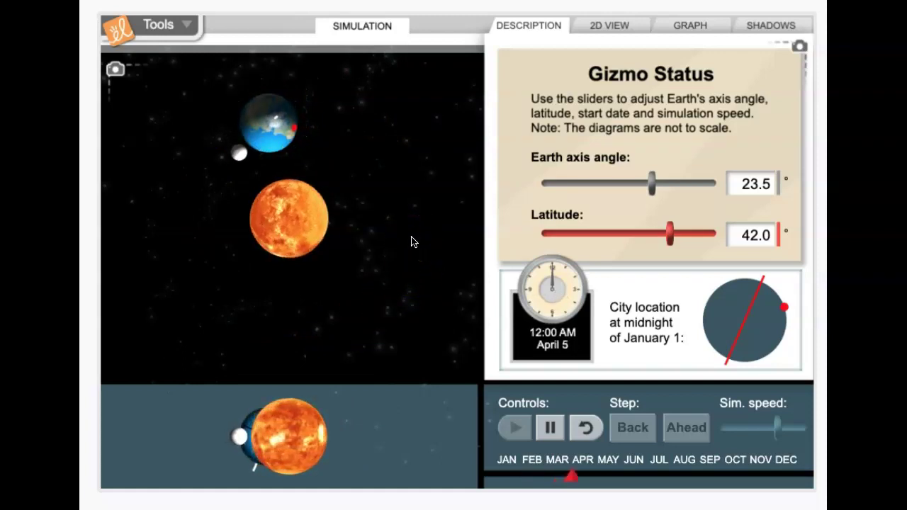
pyautogui.click(221, 189)
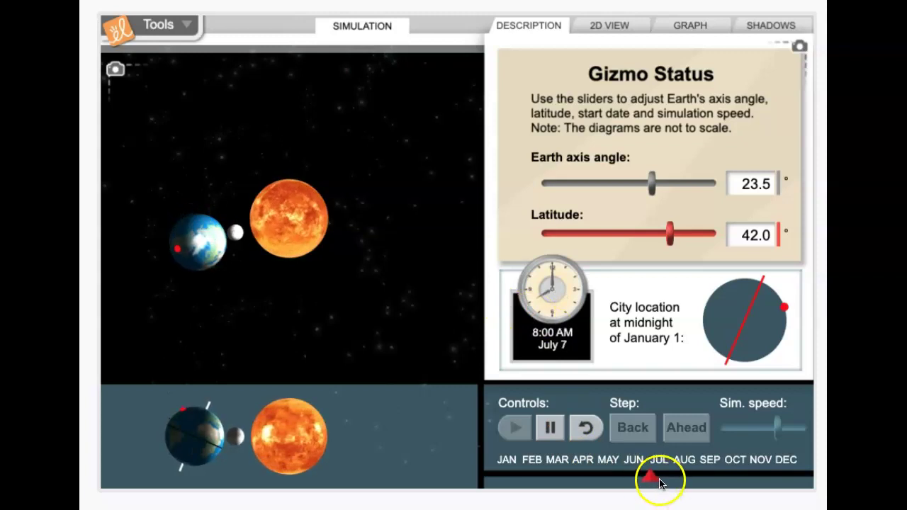
pyautogui.click(553, 428)
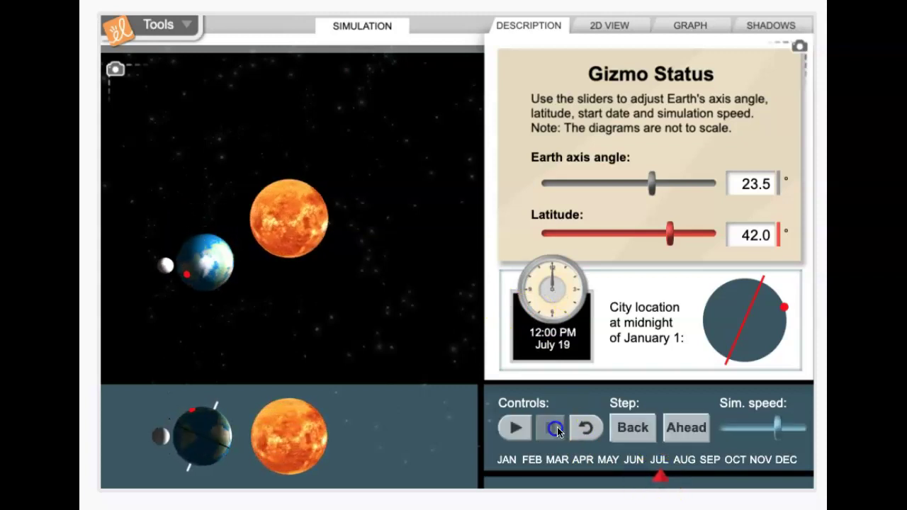
pyautogui.click(587, 428)
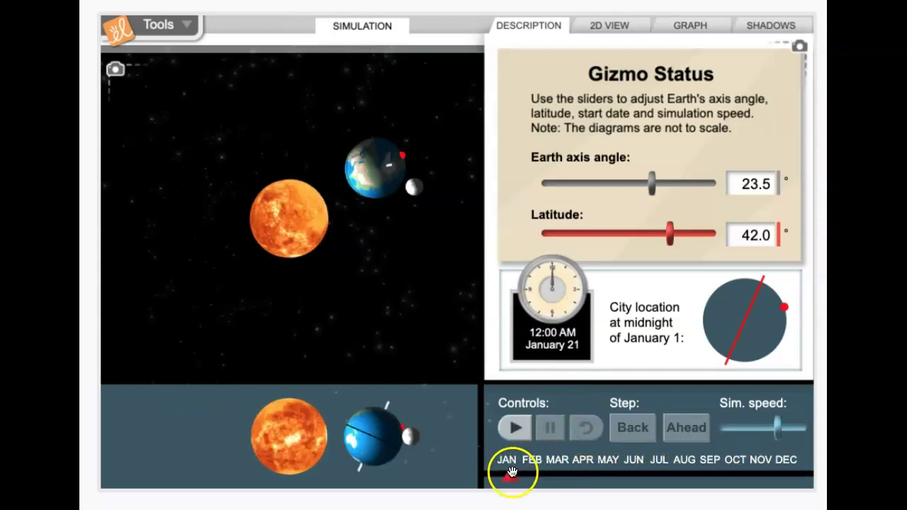
pyautogui.moveTo(511, 473)
pyautogui.mouseDown()
pyautogui.moveTo(732, 480)
pyautogui.moveTo(567, 469)
pyautogui.mouseUp()
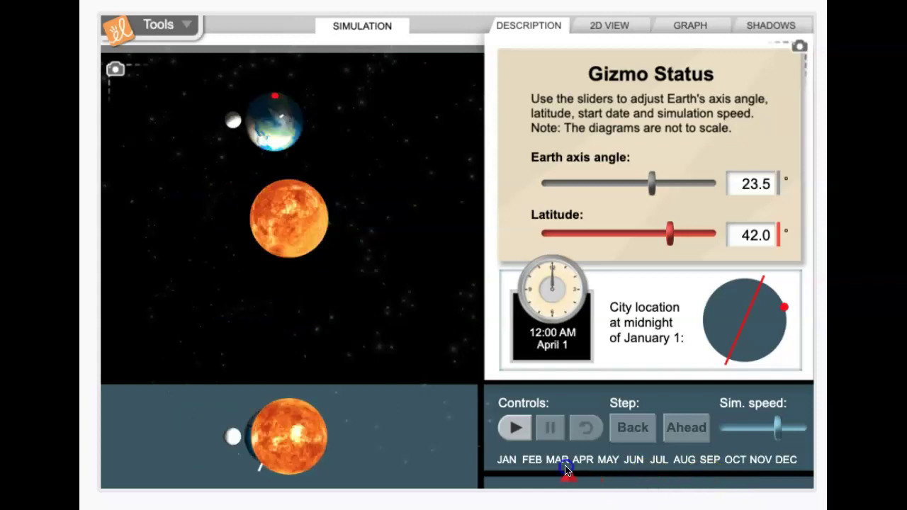
pyautogui.click(602, 33)
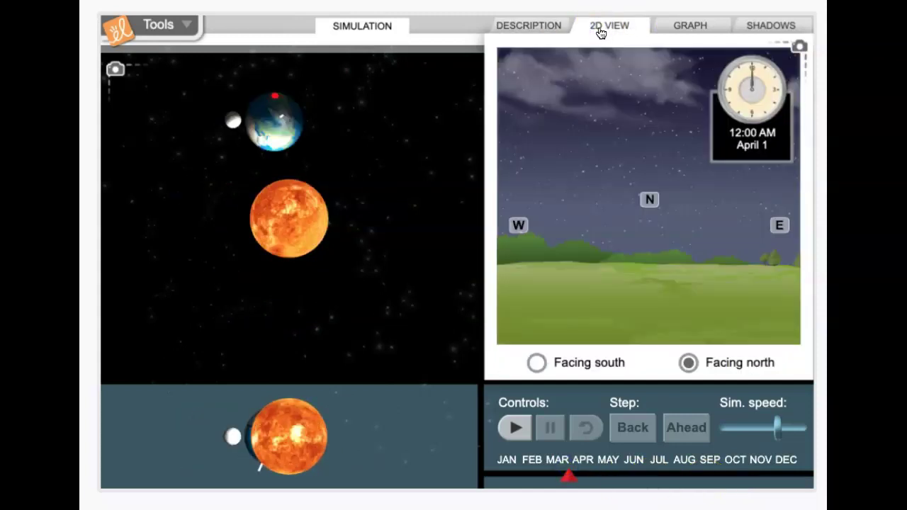
# Face the sky view south, run the orbit to April 25, reset, then move the date to September 11
pyautogui.click(536, 363)
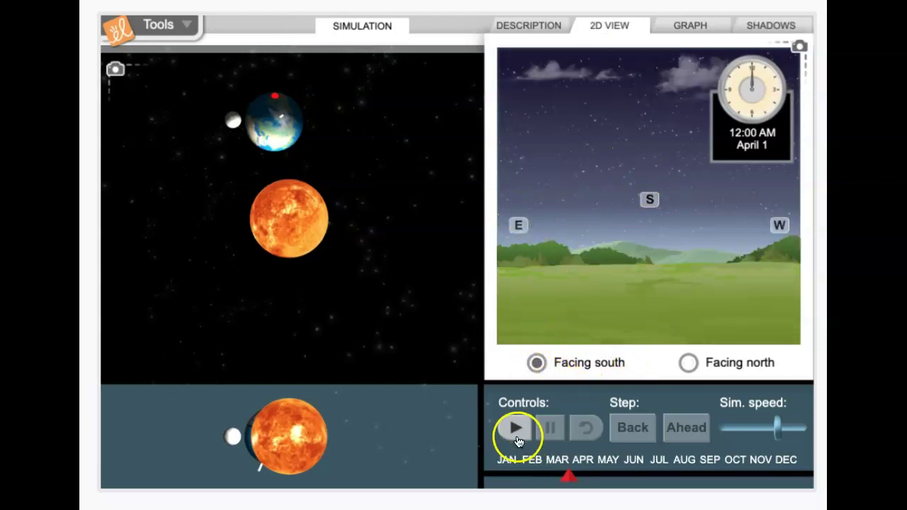
pyautogui.click(516, 434)
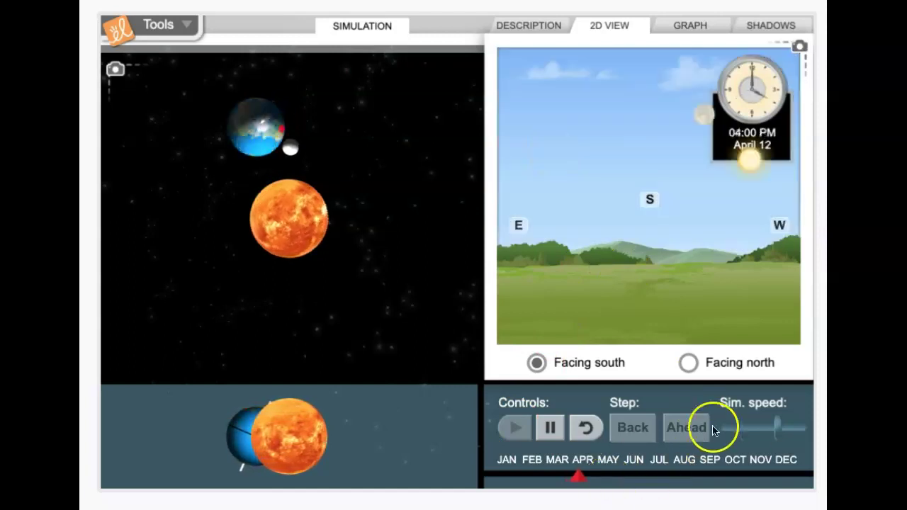
pyautogui.click(553, 425)
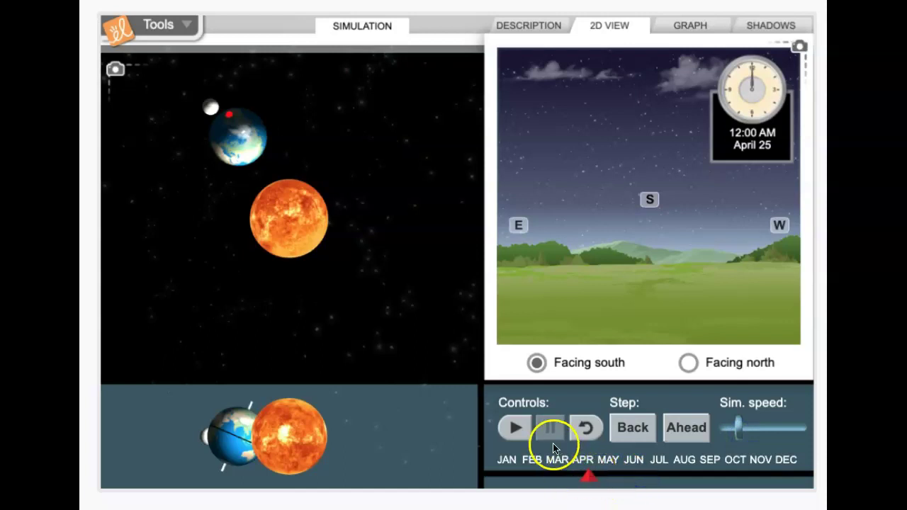
pyautogui.click(597, 431)
pyautogui.moveTo(569, 476); pyautogui.dragTo(707, 473)
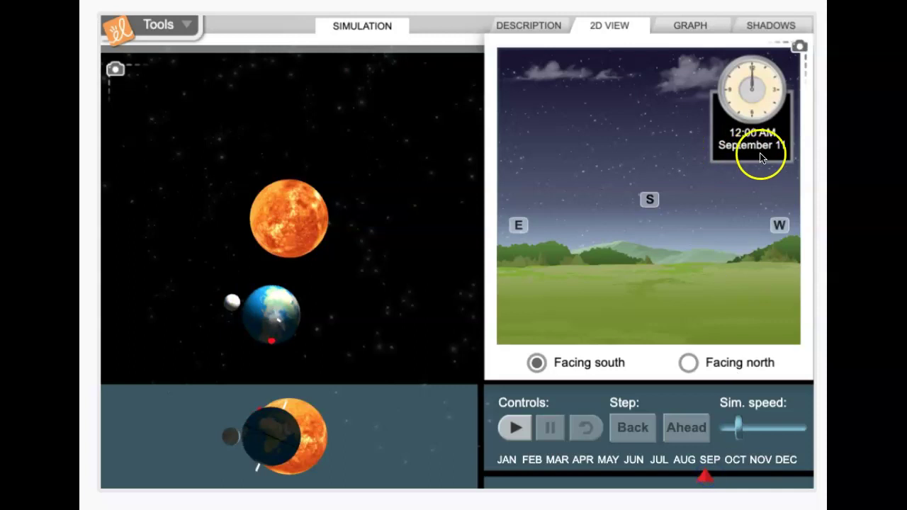